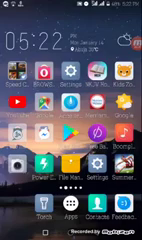
Step: Connect AnonyTun Pro's VPN through the United States server
drag(71, 4, 71, 150)
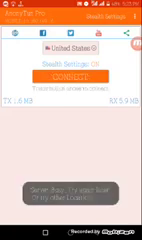
click(70, 75)
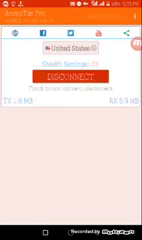
Step: Go to the home screen and open the Browsers app folder
key(Home)
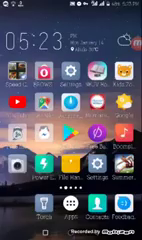
click(19, 71)
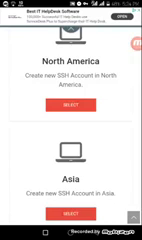
Step: Select Asia as the SSH account's server region
click(70, 213)
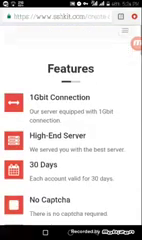
scroll(71, 130, down, 4)
scroll(71, 130, down, 4)
scroll(71, 130, down, 4)
scroll(71, 130, down, 3)
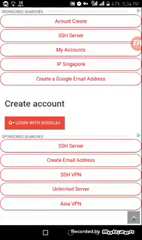
scroll(71, 130, up, 1)
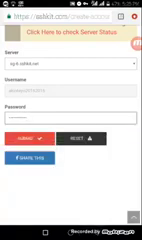
Step: Submit the SSH account form to generate the 30-day account
click(30, 139)
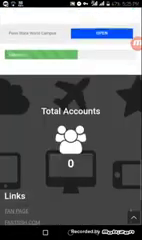
scroll(71, 120, up, 3)
scroll(71, 120, up, 2)
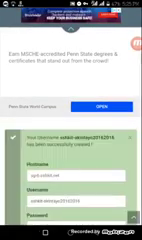
scroll(71, 150, down, 4)
scroll(71, 150, down, 1)
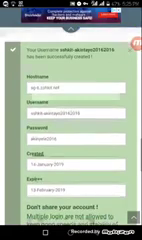